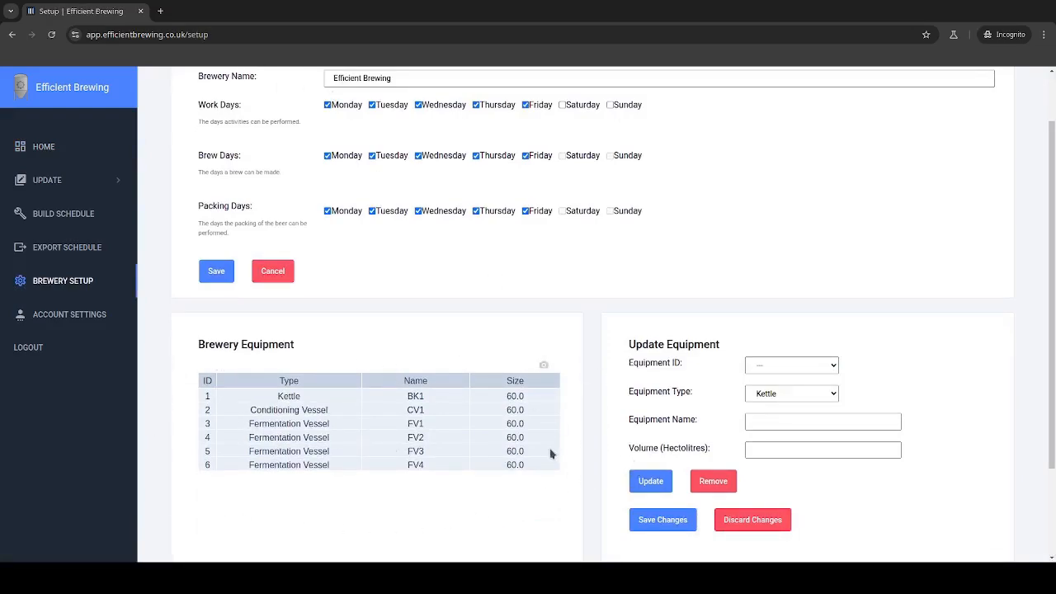
# - Open the page for updating beers and accept 04/03/2025 as the start date
pyautogui.click(59, 147)
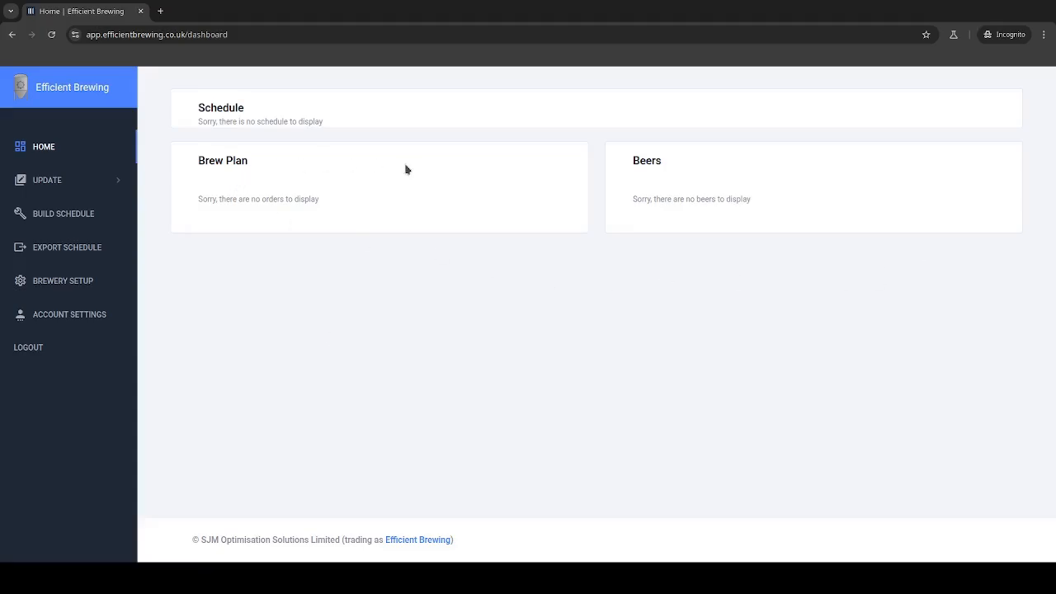
pyautogui.click(79, 183)
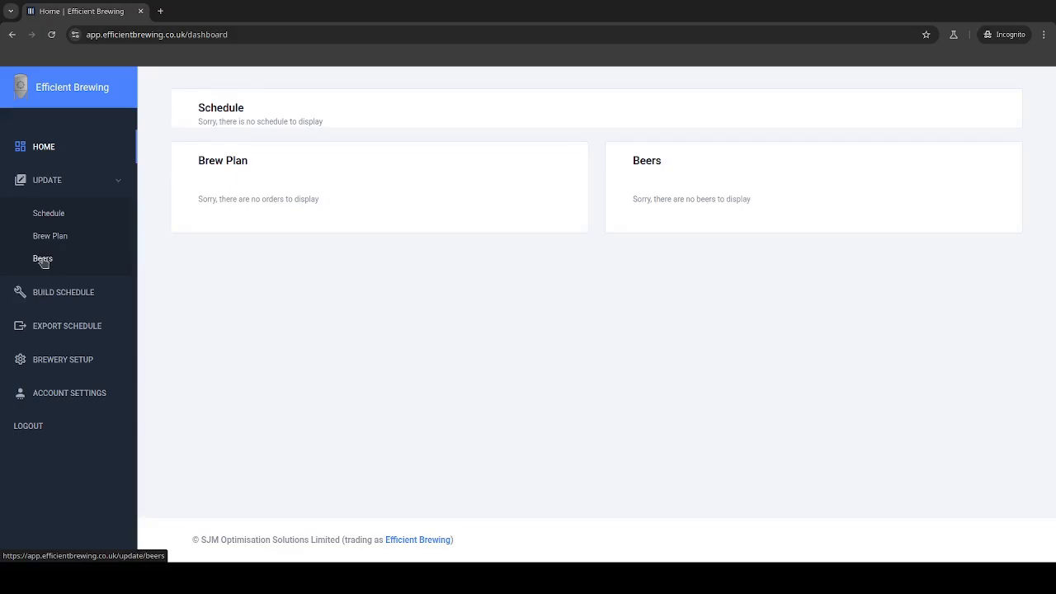
pyautogui.click(42, 259)
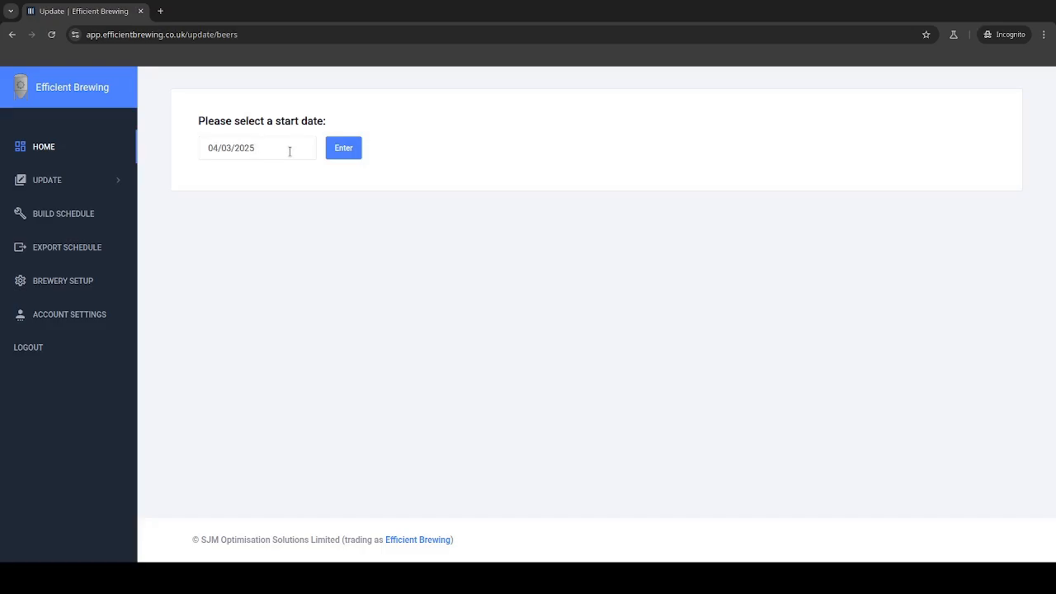
pyautogui.click(344, 156)
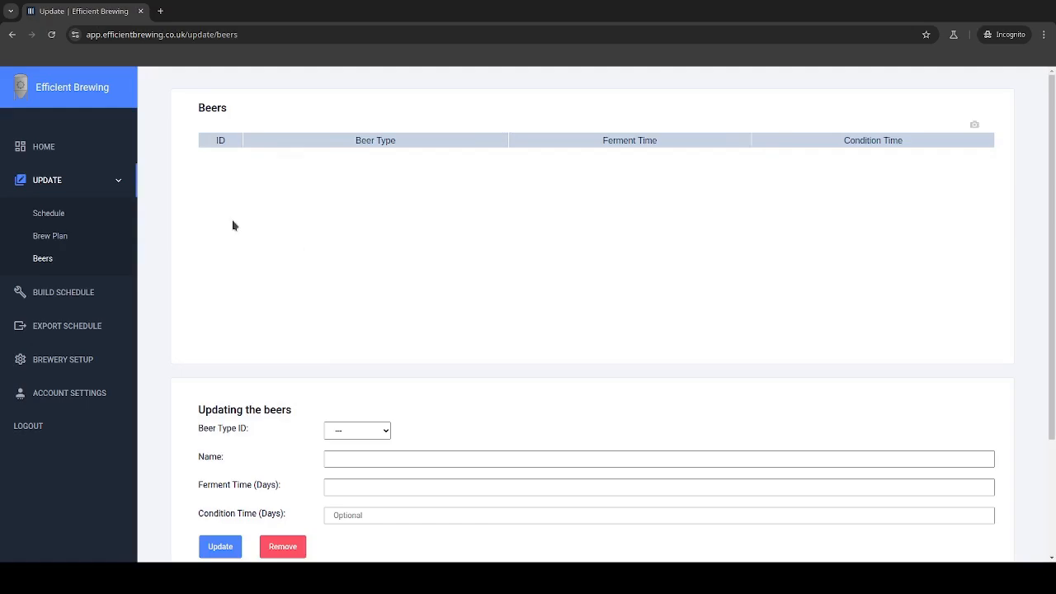
# - Add a beer named IPA with a ferment time of 10 days and no condition time
pyautogui.scroll(-3, 412, 239)
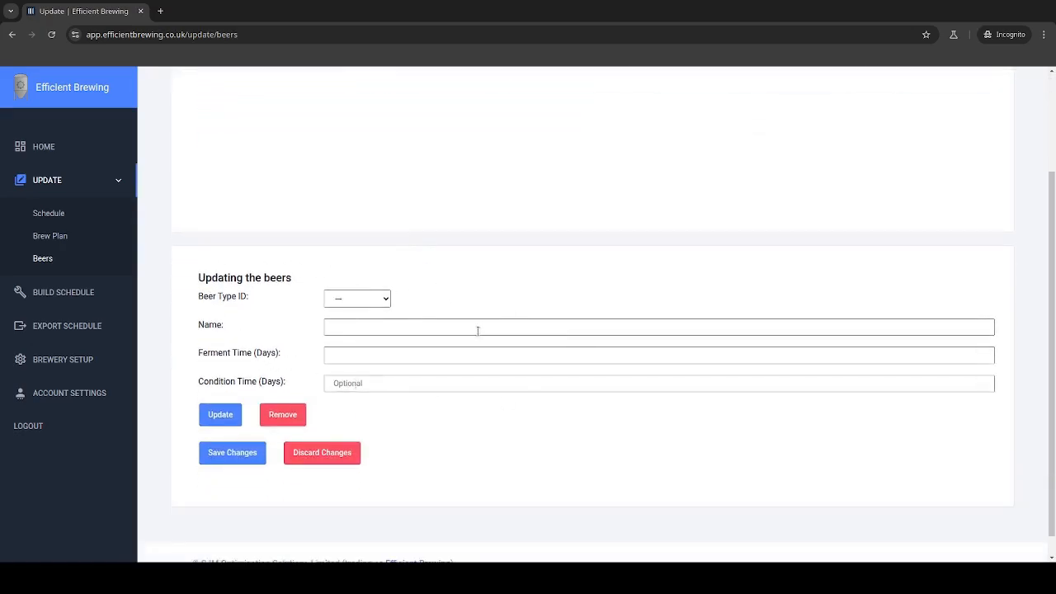
pyautogui.click(457, 328)
pyautogui.write('IPA')
pyautogui.press('Tab')
pyautogui.write('10')
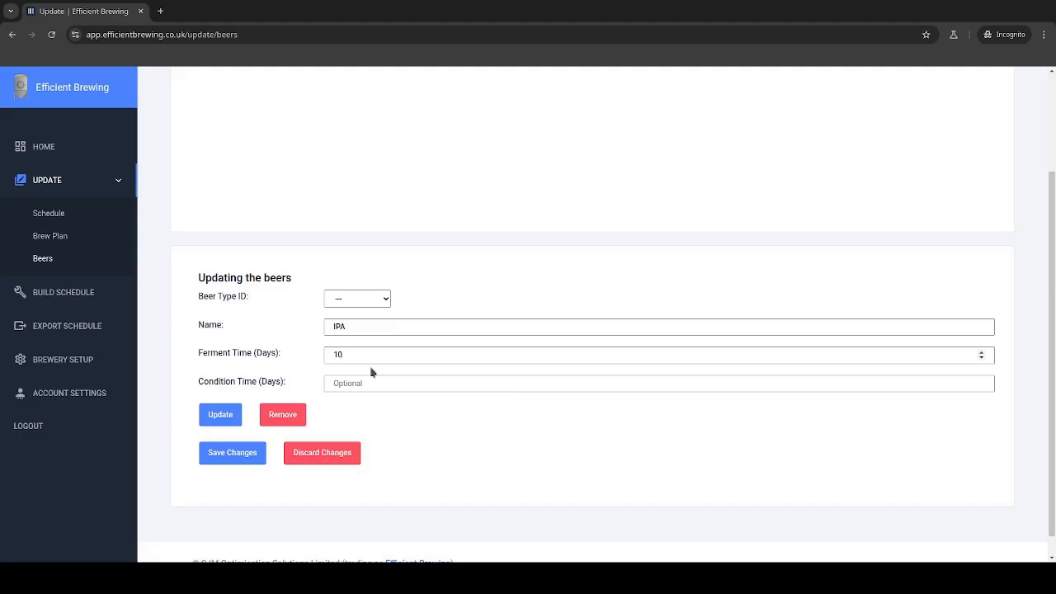
pyautogui.click(222, 415)
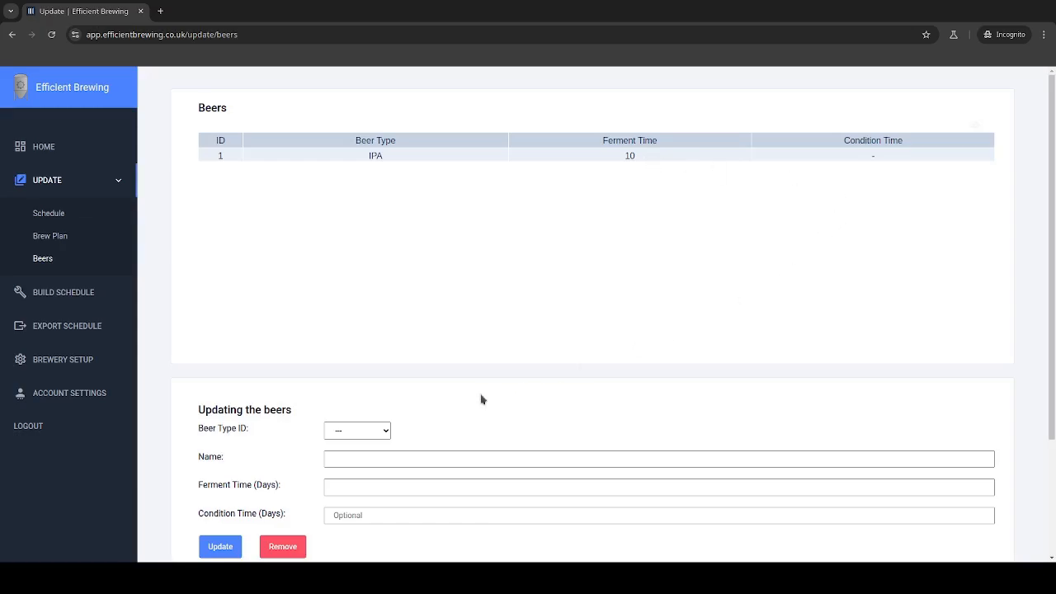
# - Add a beer named Pale Ale with a ferment time of 12 days and no condition time
pyautogui.click(348, 460)
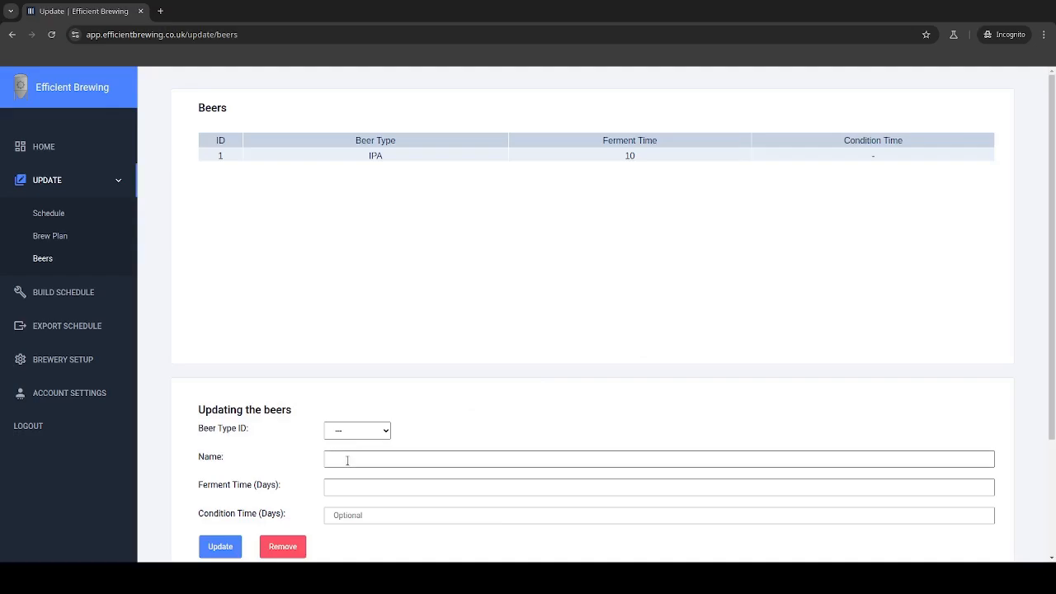
pyautogui.write('pA')
pyautogui.write('Pale Ale')
pyautogui.press('Tab')
pyautogui.write('12')
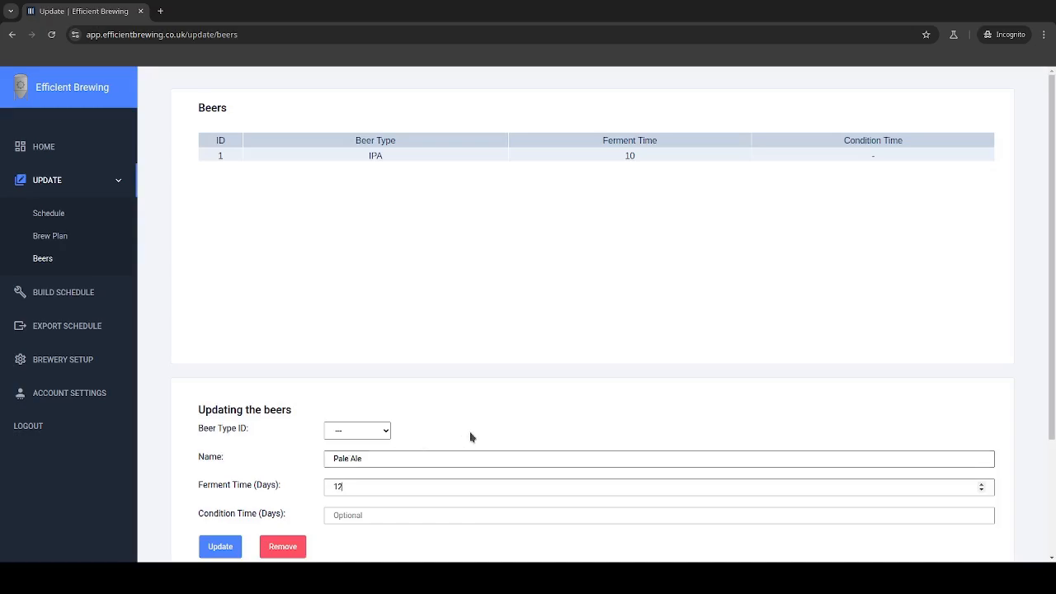
pyautogui.scroll(-1, 419, 456)
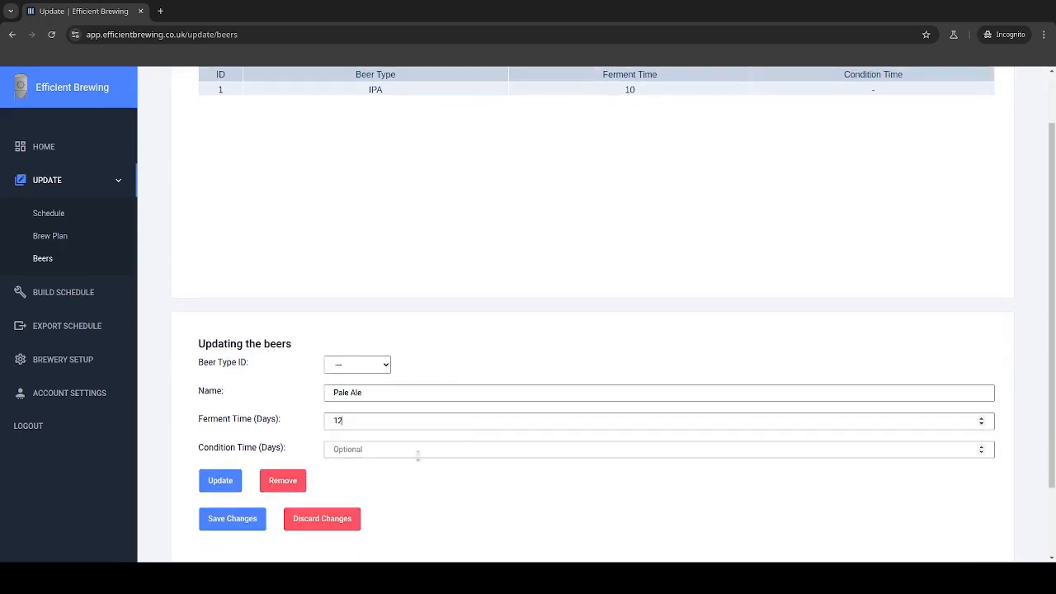
pyautogui.click(216, 483)
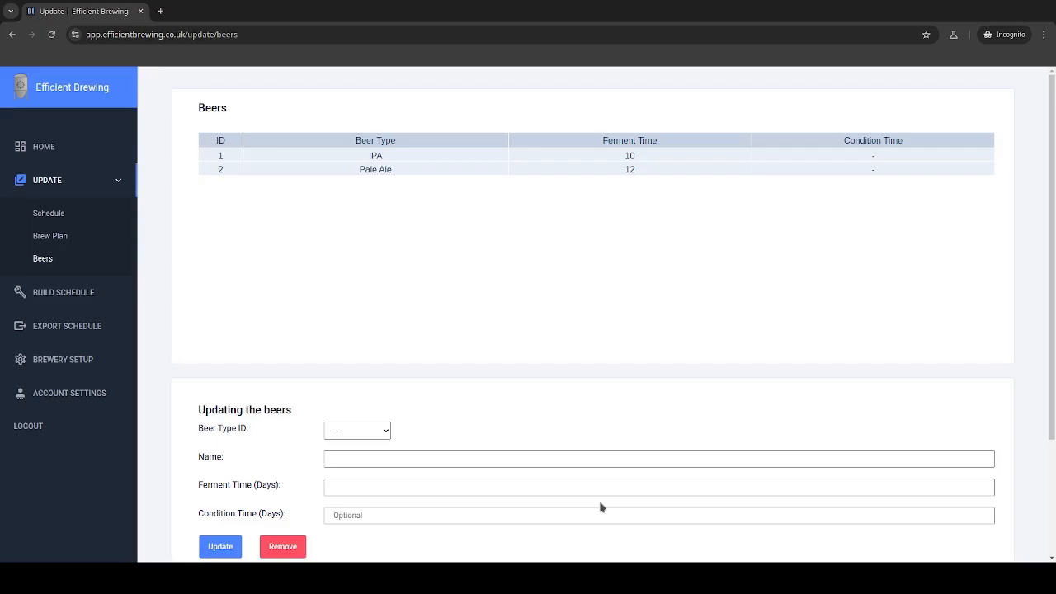
# - Add a beer named Pilsner with a ferment time of 15 days and a condition time of 20 days
pyautogui.click(407, 459)
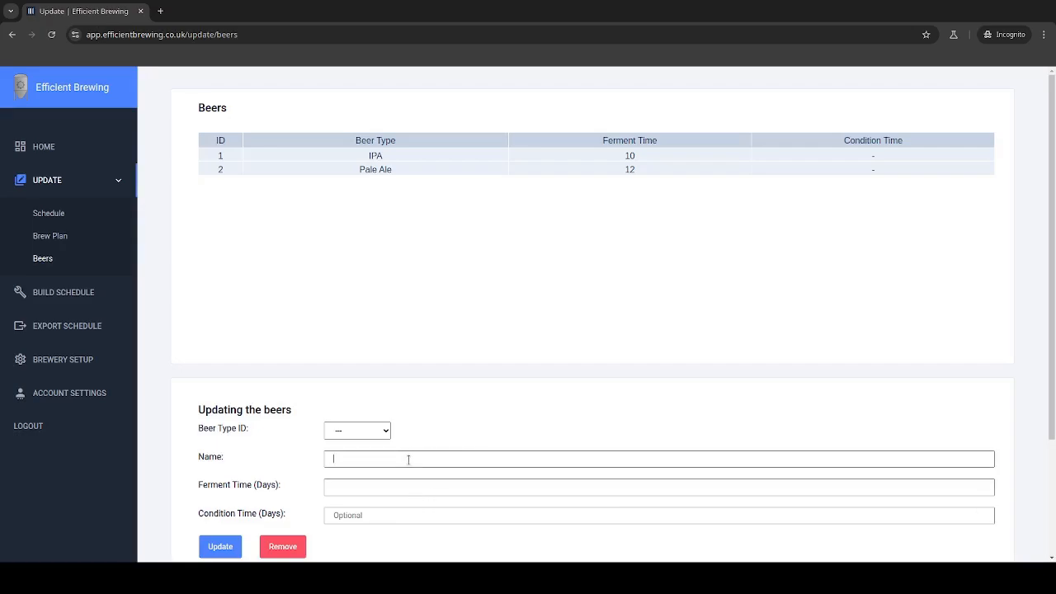
pyautogui.write('Pilsner')
pyautogui.press('Tab')
pyautogui.write('15')
pyautogui.press('Tab')
pyautogui.write('20')
pyautogui.scroll(-2, 254, 480)
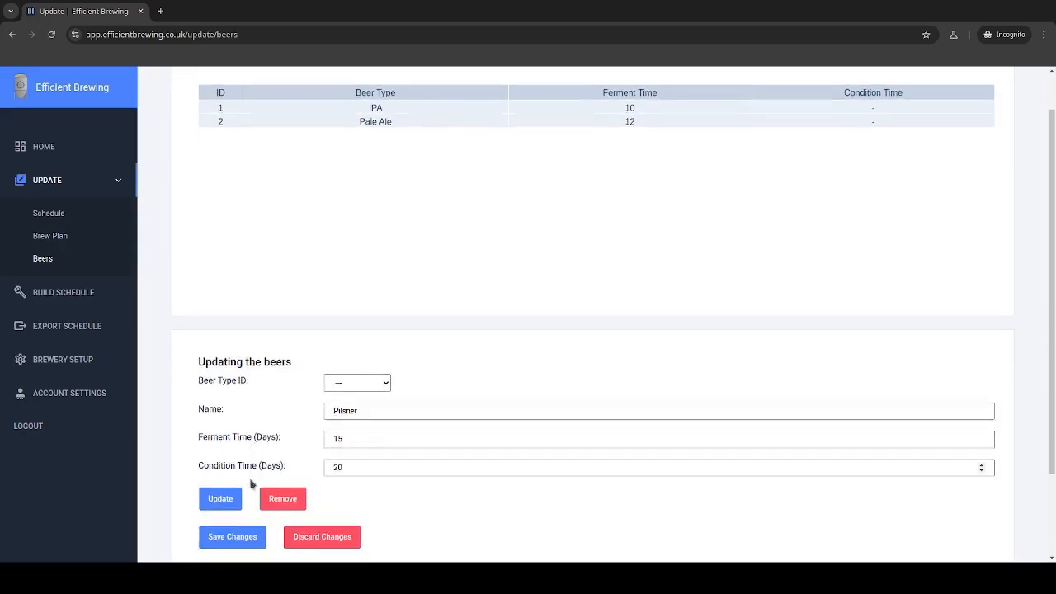
pyautogui.click(219, 422)
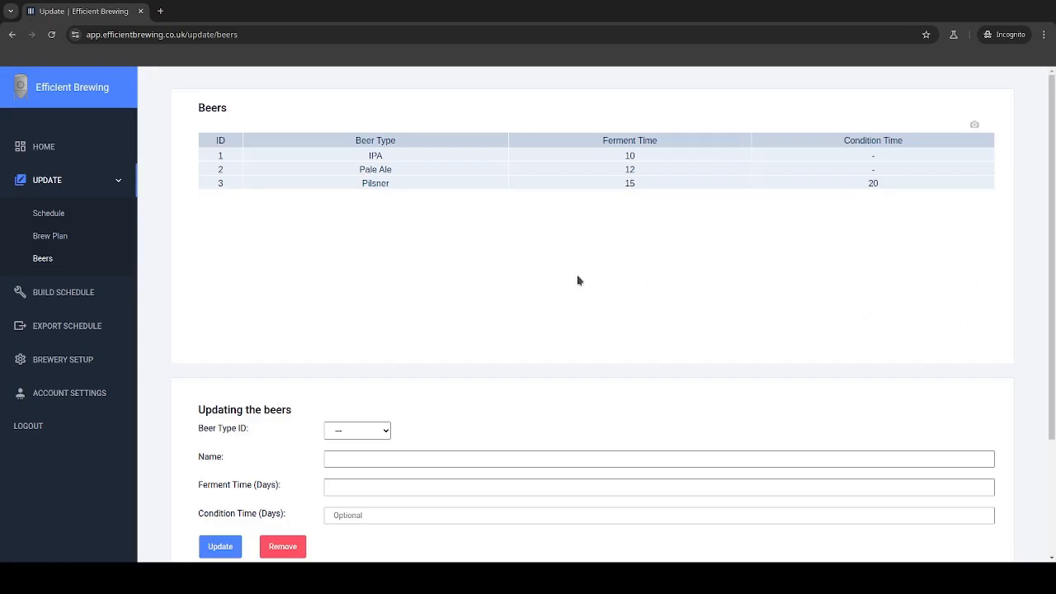
# - Add a beer named Lager with ferment and condition times of 20 days each, and save the changes to the beer list
pyautogui.click(350, 461)
pyautogui.write('Lager')
pyautogui.press('Tab')
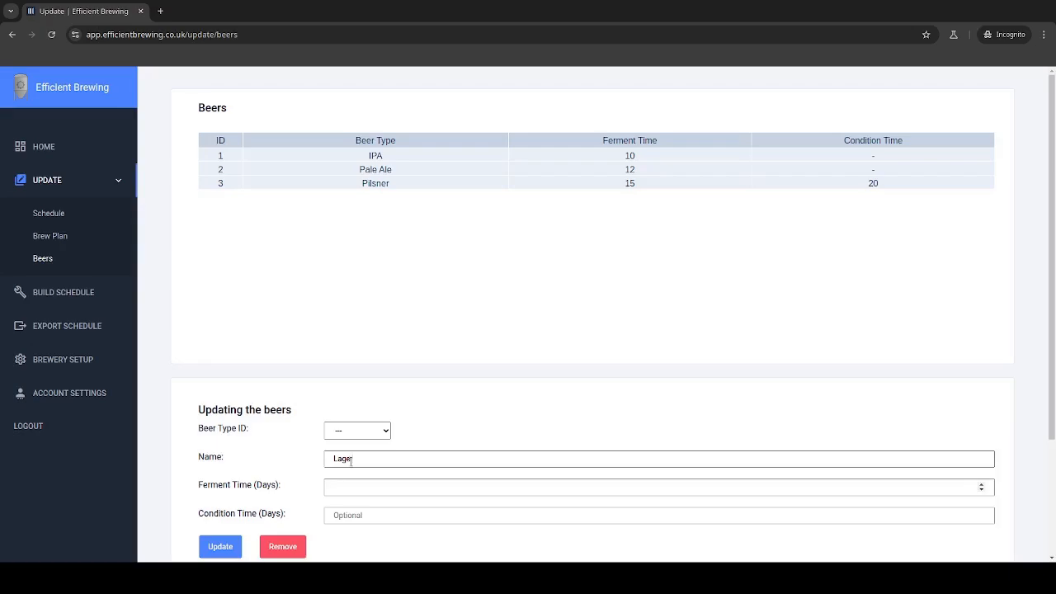
pyautogui.write('20')
pyautogui.press('Tab')
pyautogui.write('20')
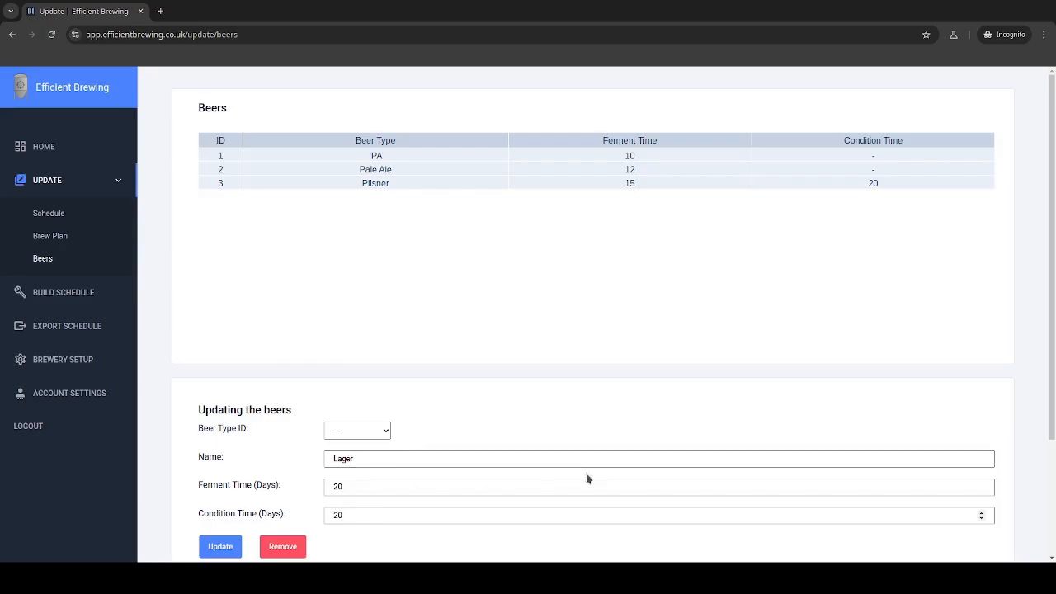
pyautogui.scroll(-1, 587, 478)
pyautogui.click(220, 546)
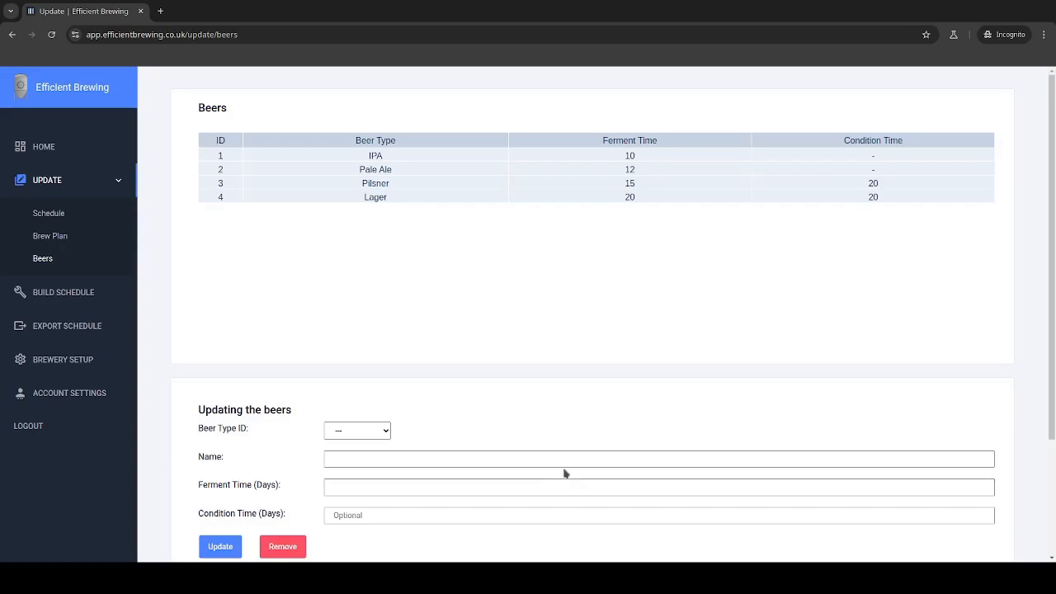
pyautogui.scroll(-2, 564, 472)
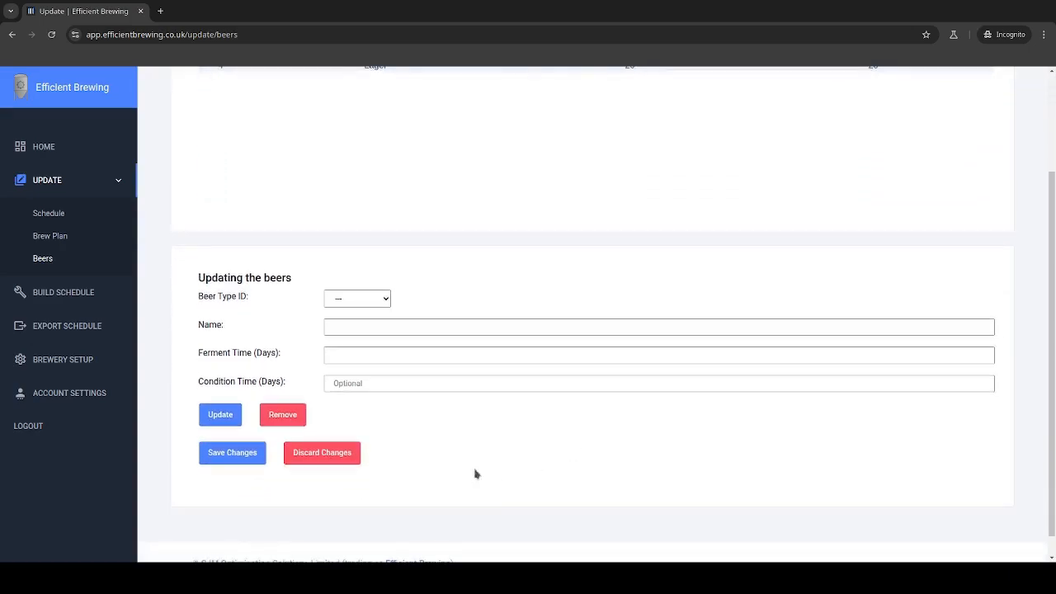
pyautogui.click(220, 456)
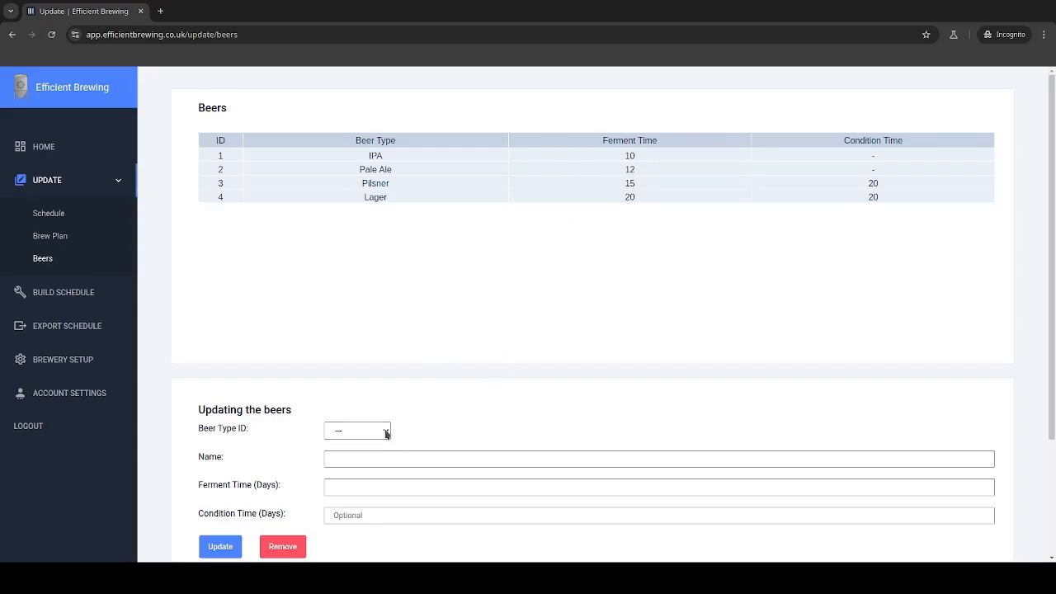
# - Select the existing Pale Ale entry, beer type ID 2, and update its ferment time to 13 days
pyautogui.click(368, 472)
pyautogui.click(375, 435)
pyautogui.click(369, 459)
pyautogui.click(367, 437)
pyautogui.click(363, 471)
pyautogui.click(377, 487)
pyautogui.press('BackSpace')
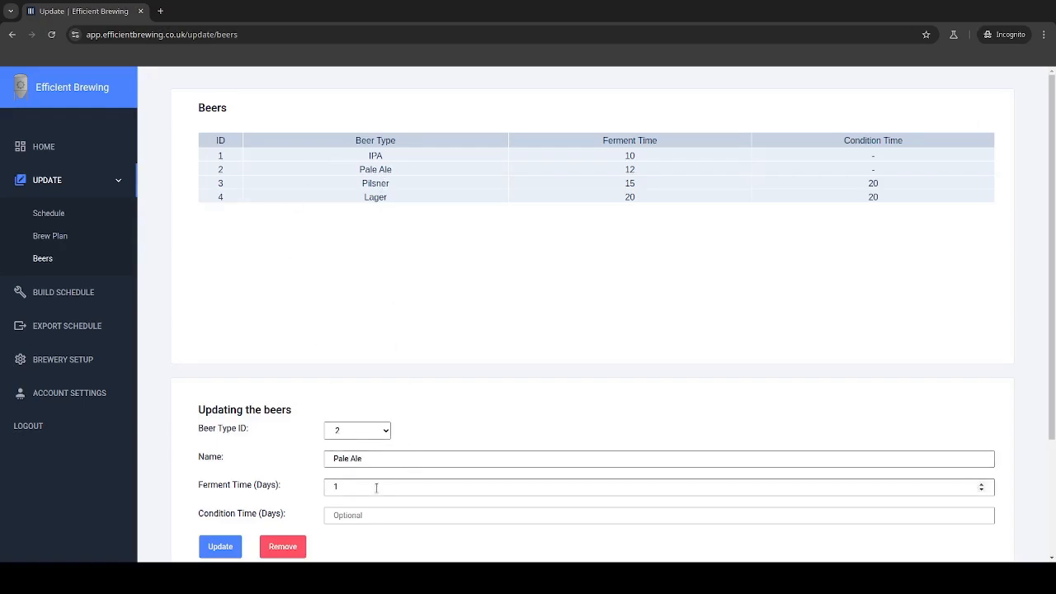
pyautogui.write('3')
pyautogui.click(219, 546)
pyautogui.scroll(-1, 701, 333)
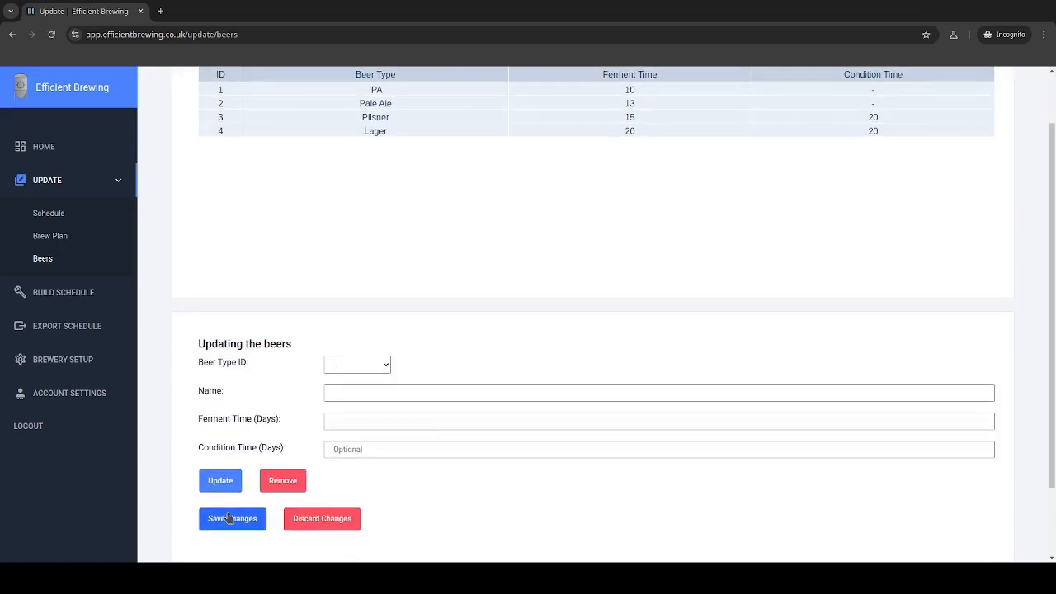
pyautogui.scroll(1, 578, 391)
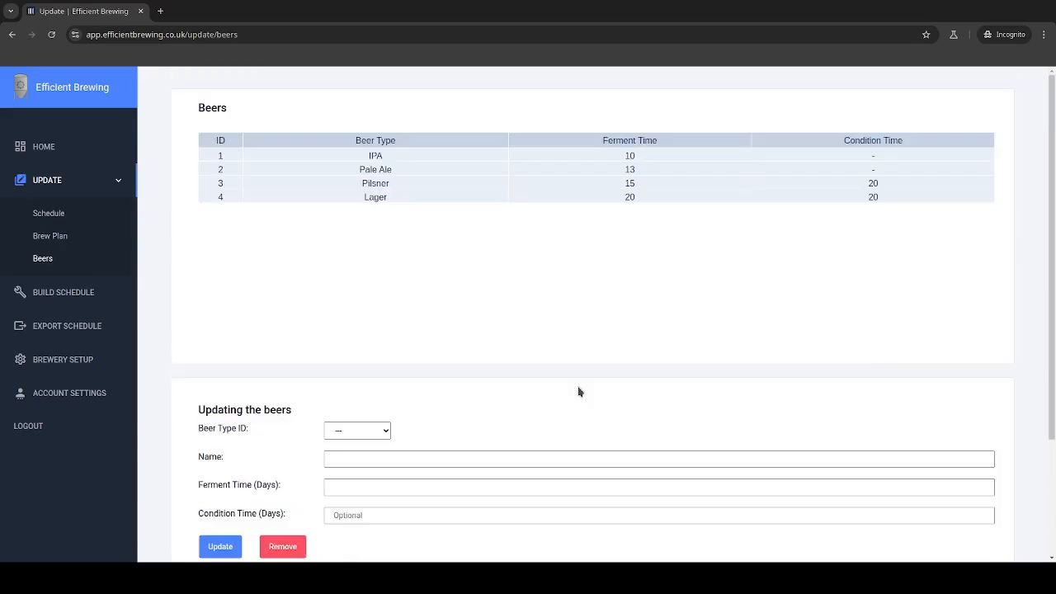